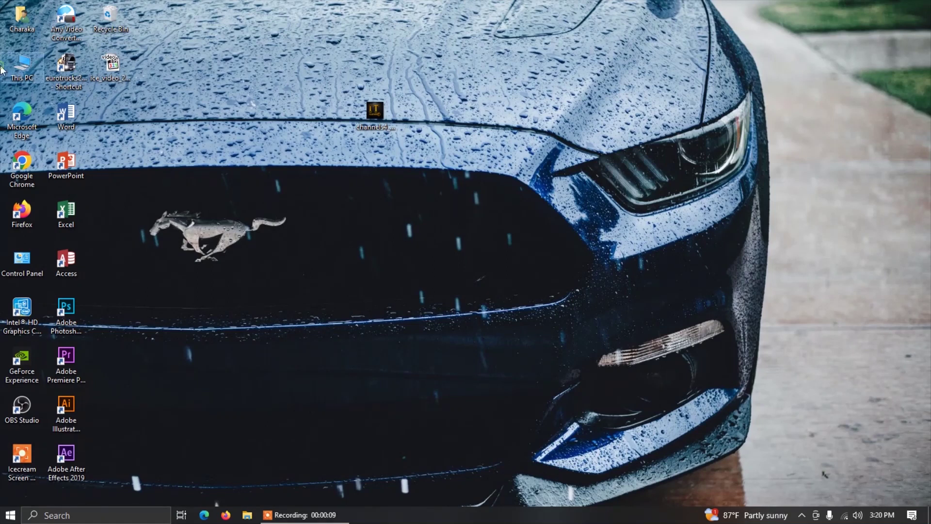
# - Open This PC maximized and open itpartner.jpg in Paint for editing
pyautogui.doubleClick(2, 68)
pyautogui.click(764, 23)
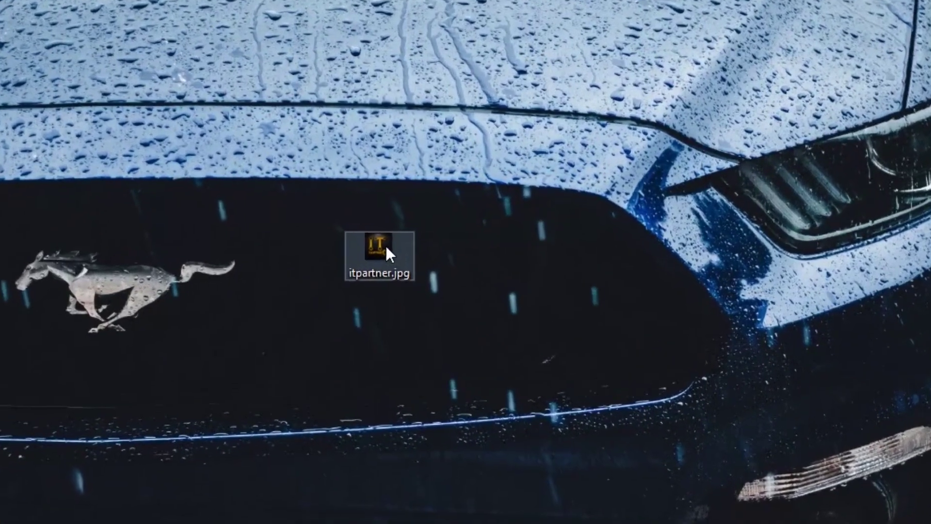
pyautogui.rightClick(386, 248)
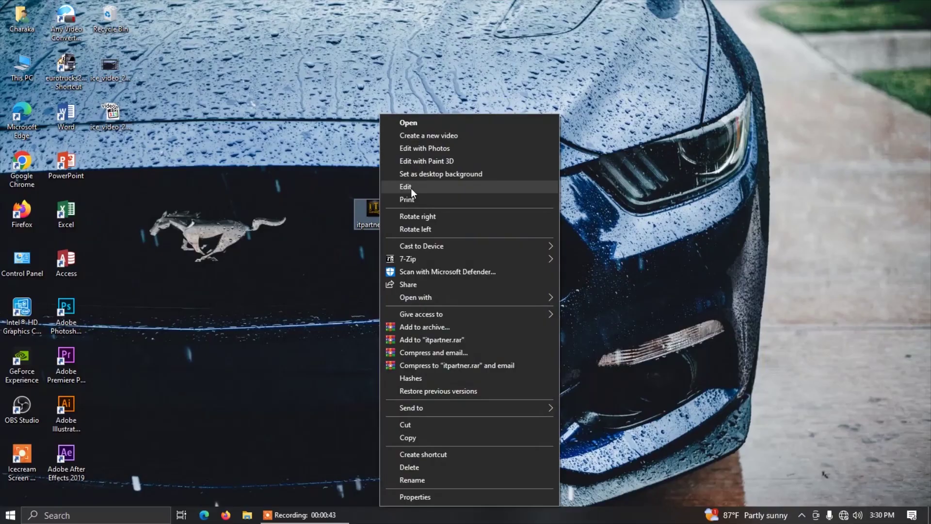
pyautogui.click(461, 241)
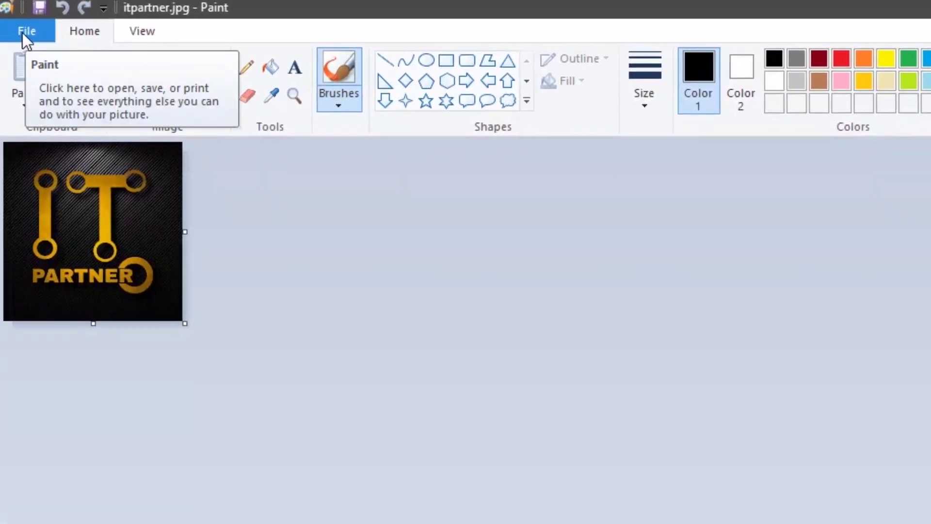
# - Save the logo as a BMP picture named itpartner.bmp on the Desktop
pyautogui.click(24, 32)
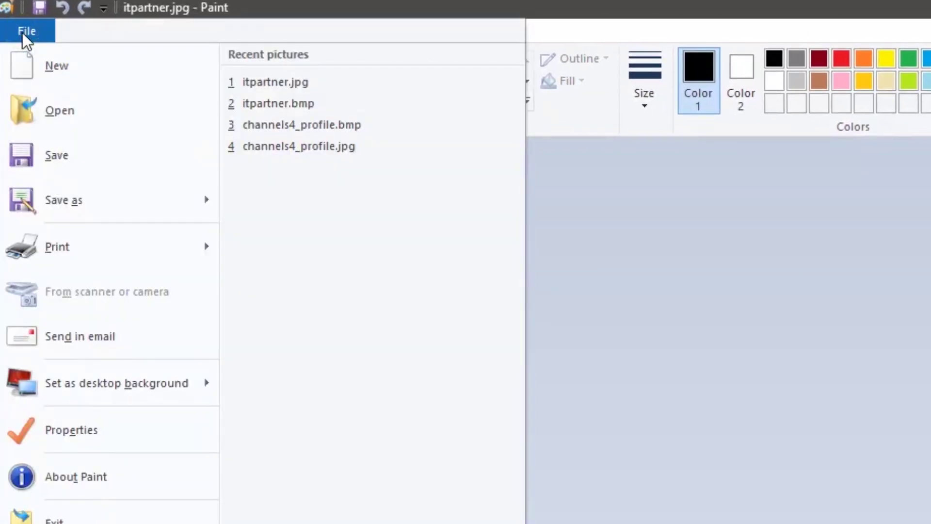
pyautogui.moveTo(64, 200)
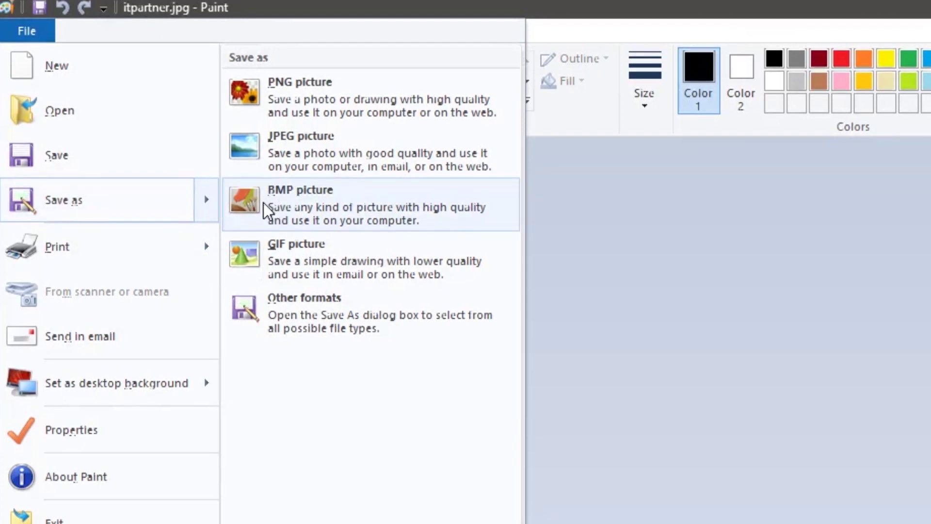
pyautogui.click(265, 210)
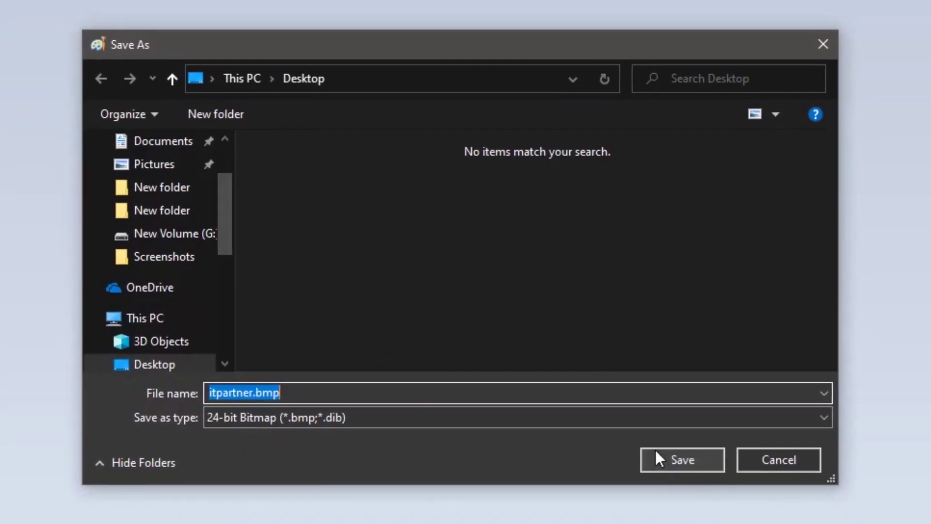
pyautogui.scroll(-1, 169, 238)
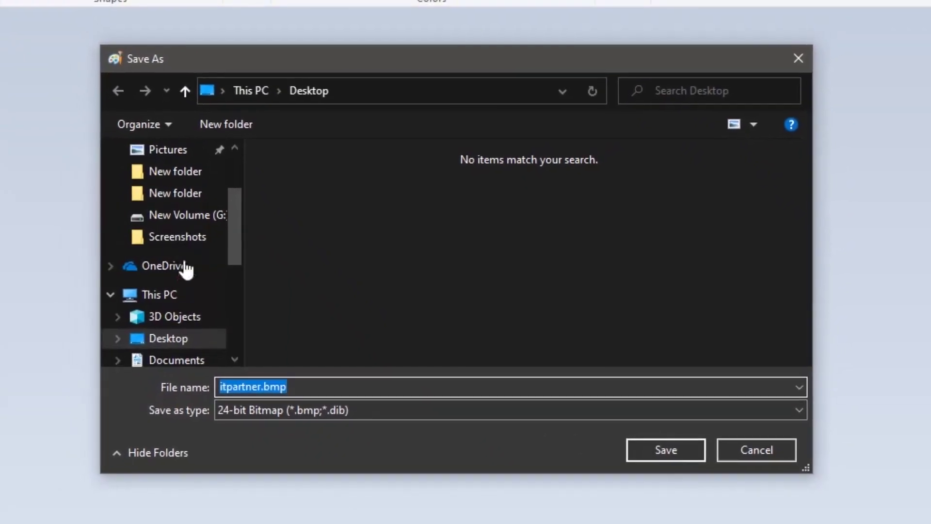
pyautogui.click(194, 337)
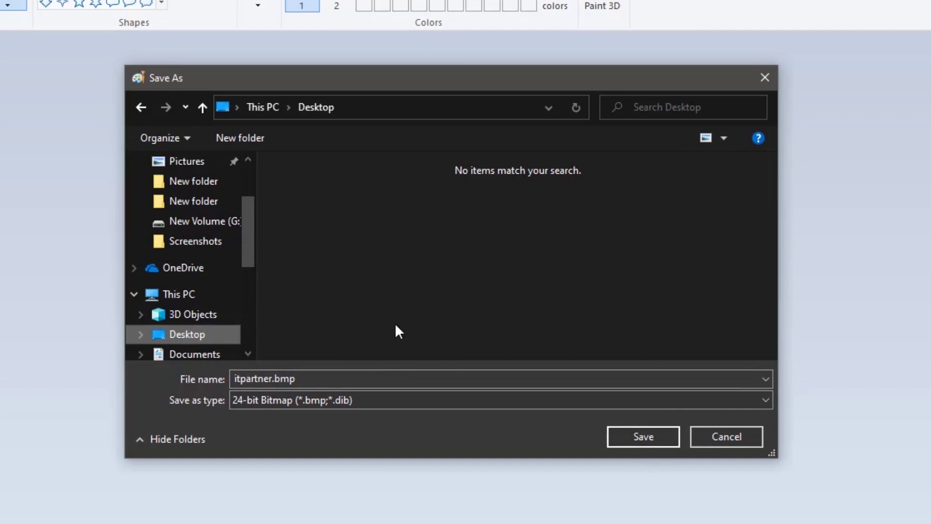
pyautogui.click(646, 437)
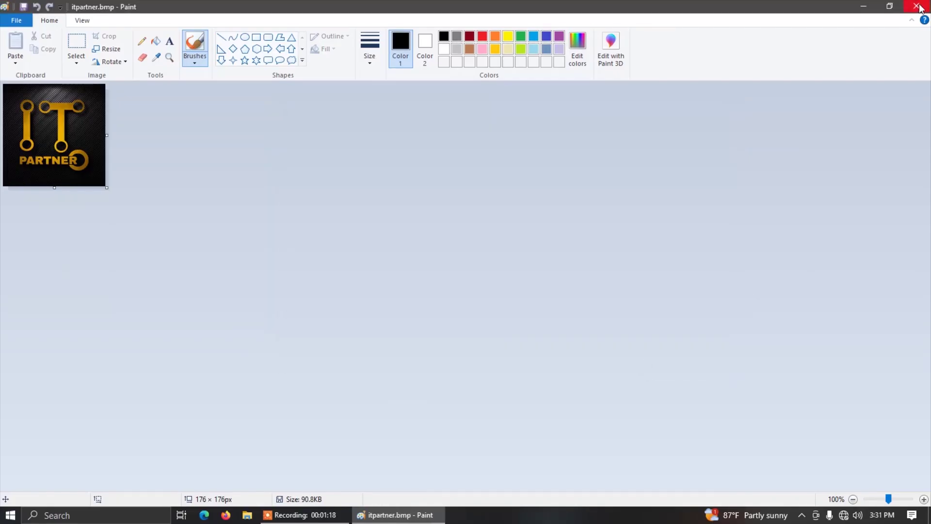
# - Close Paint, delete itpartner.jpg, and create a new empty text document on the Desktop
pyautogui.hotkey('alt', 'F4')
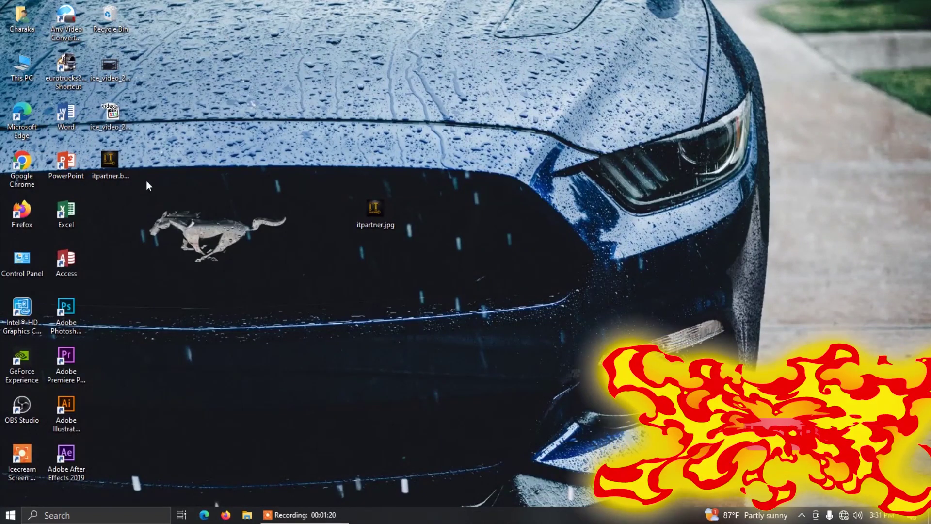
pyautogui.moveTo(111, 160); pyautogui.dragTo(155, 208)
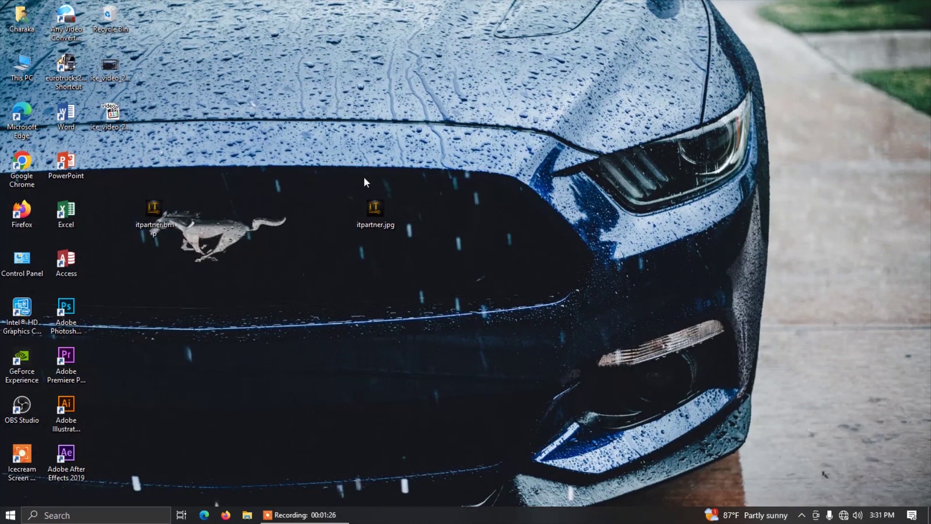
pyautogui.moveTo(364, 177); pyautogui.dragTo(396, 238)
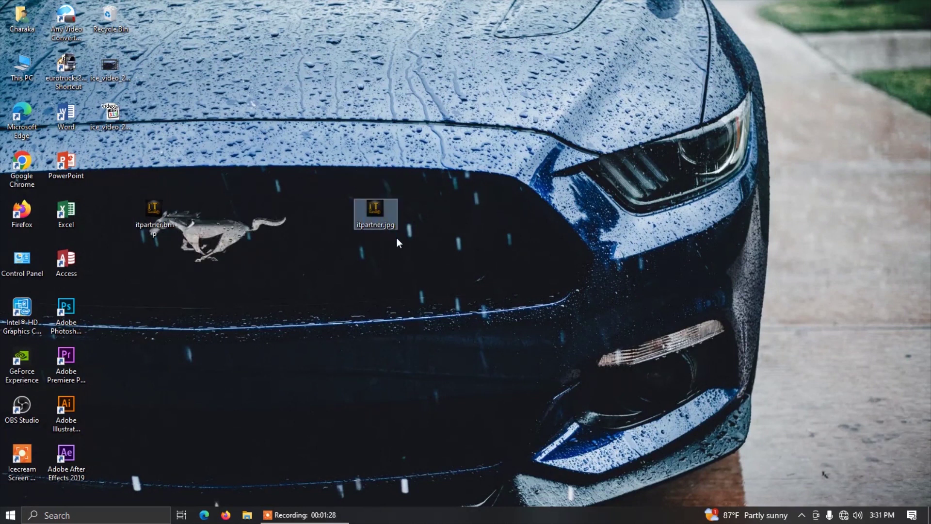
pyautogui.press('Delete')
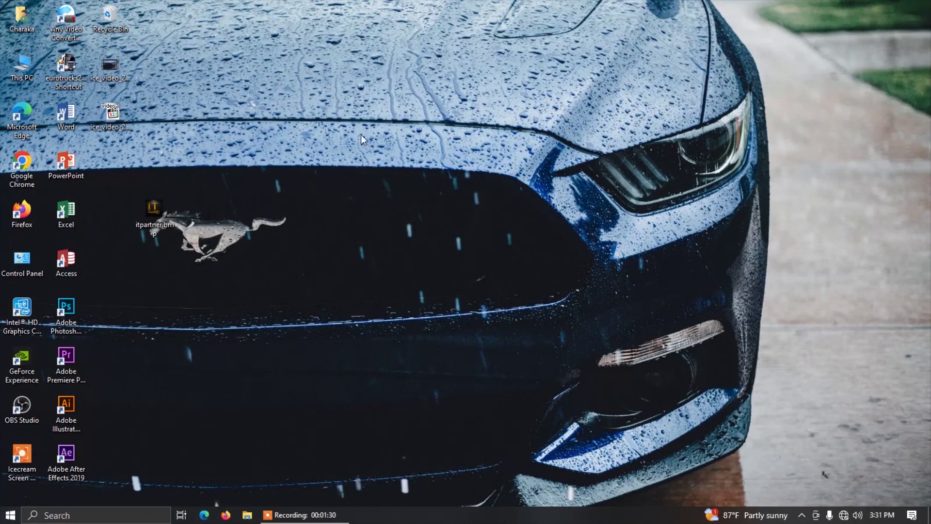
pyautogui.rightClick(361, 135)
pyautogui.moveTo(389, 245)
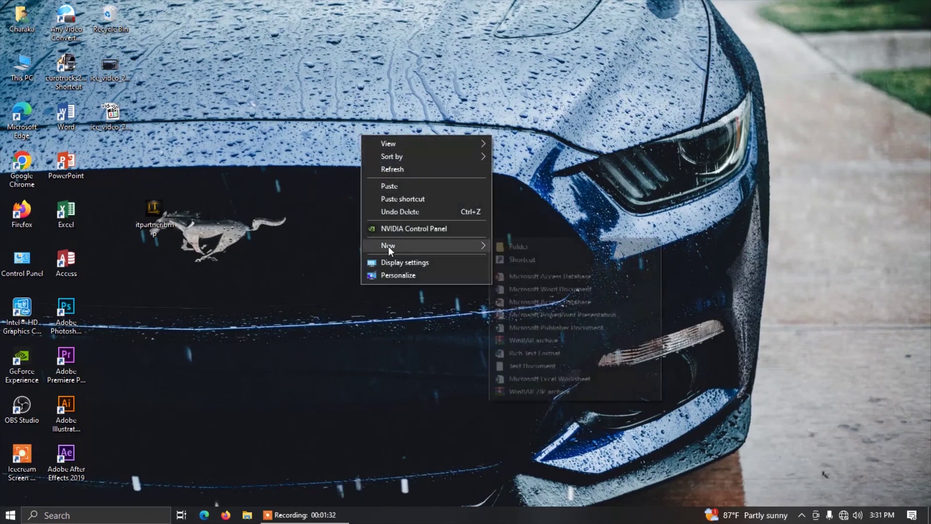
pyautogui.click(534, 365)
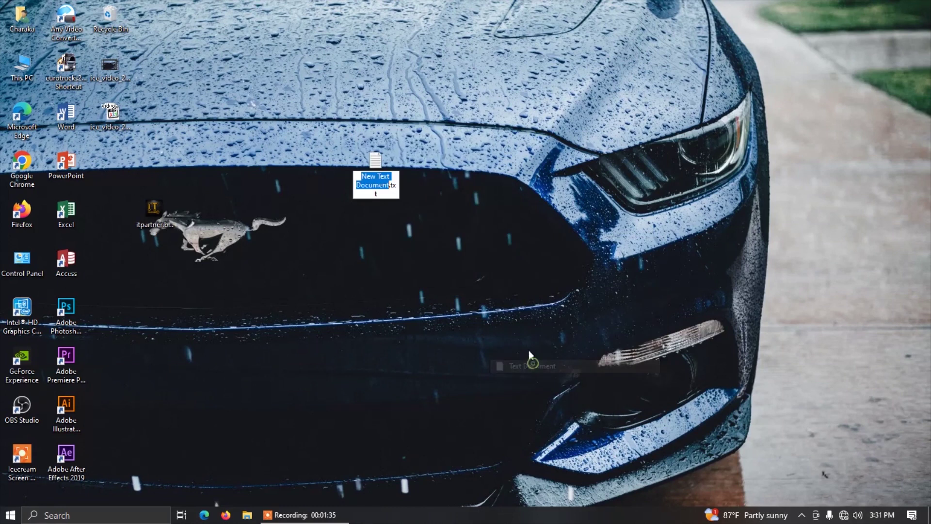
# - Open New Text Document.txt in Notepad and type '[autorun]' and 'icon=' on two lines
pyautogui.doubleClick(381, 160)
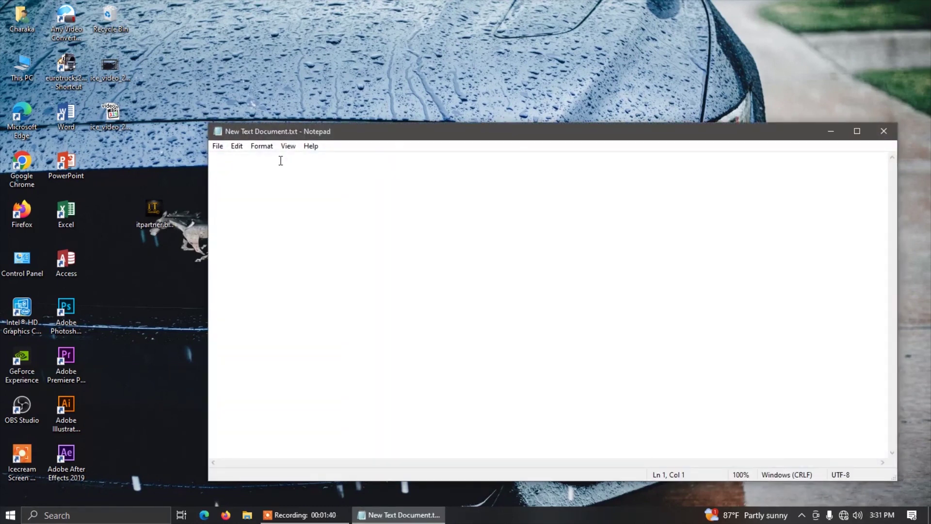
pyautogui.write('[')
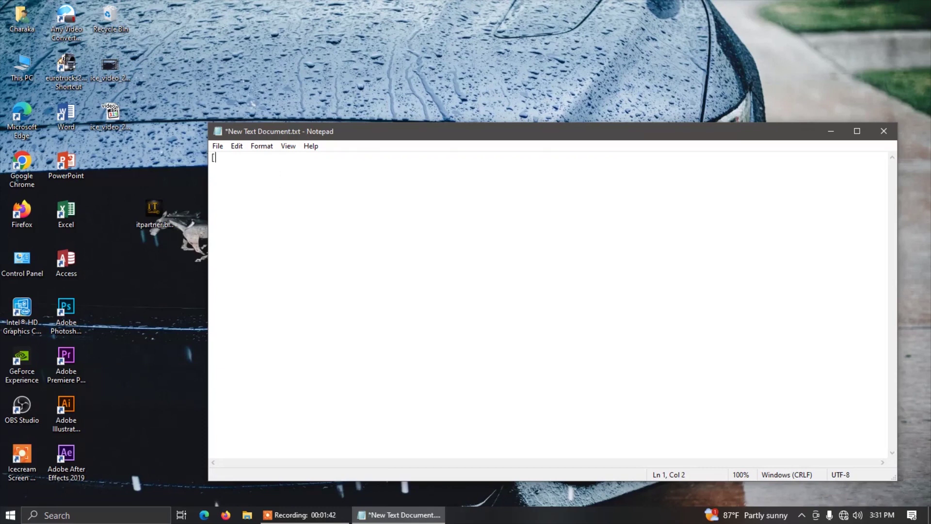
pyautogui.write('a')
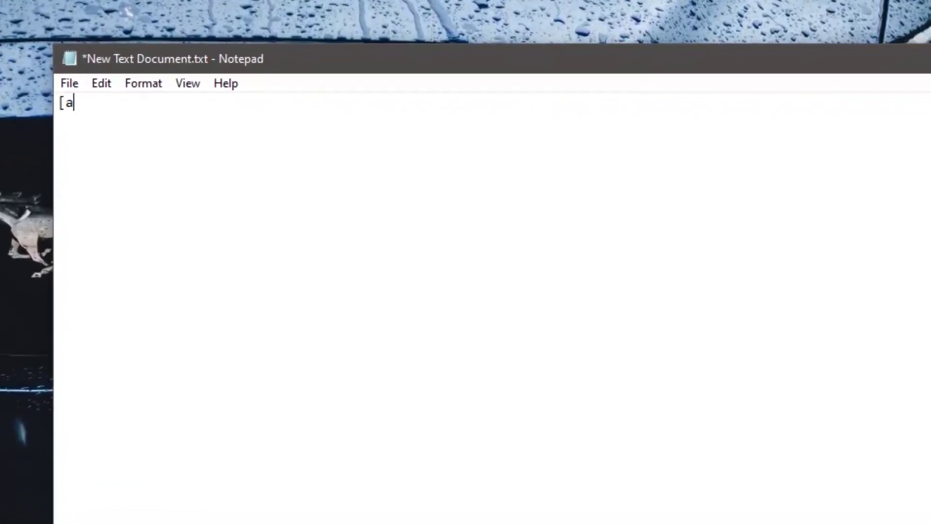
pyautogui.write('utoru')
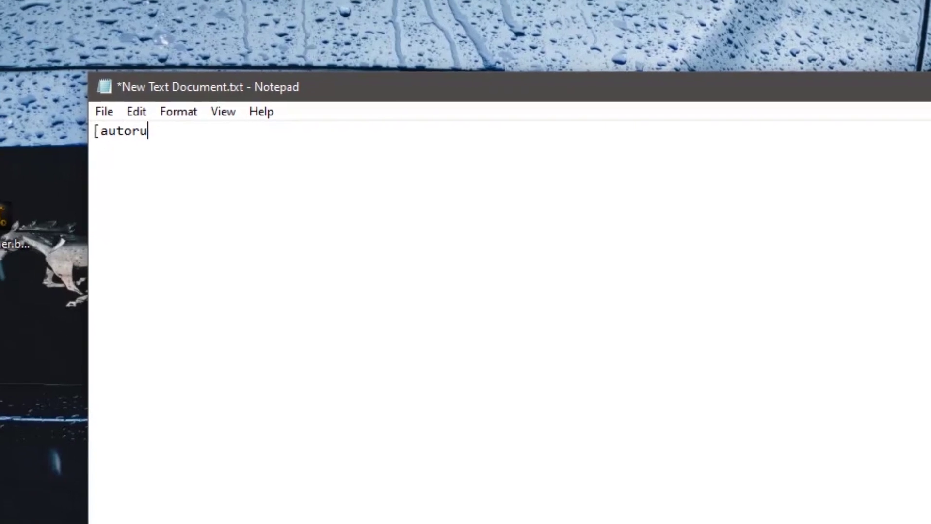
pyautogui.write('n')
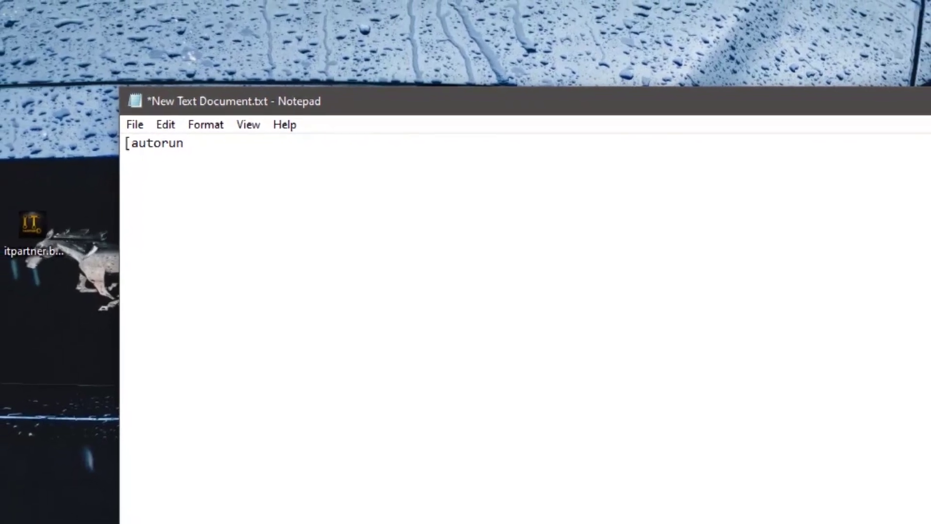
pyautogui.write(']')
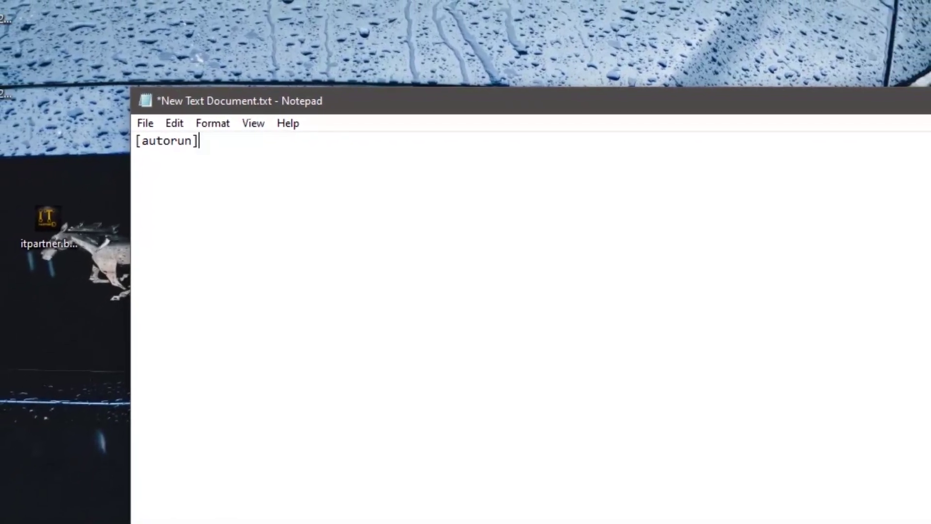
pyautogui.press('Return')
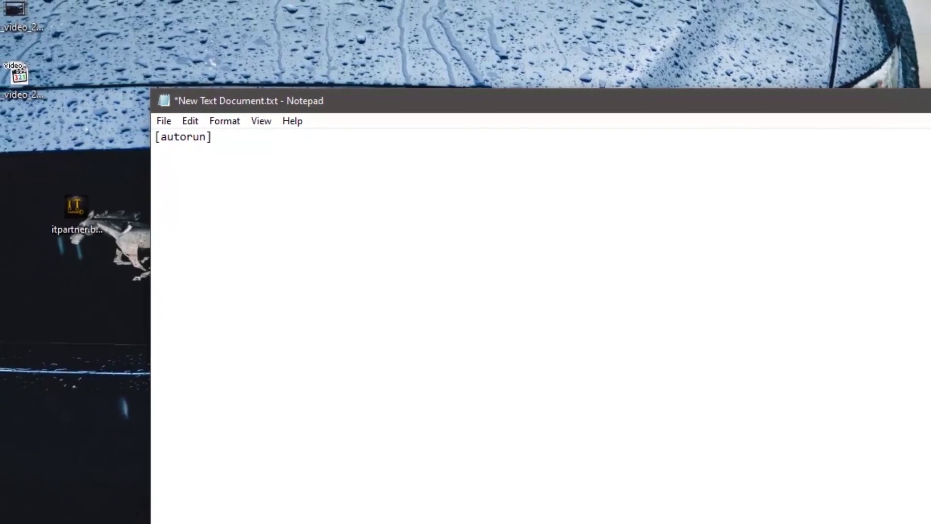
pyautogui.write('ico')
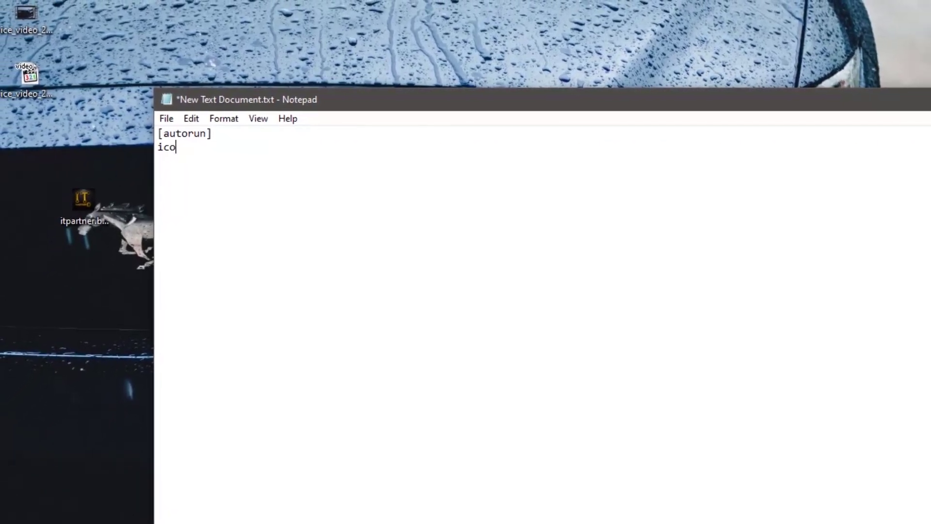
pyautogui.write('n=')
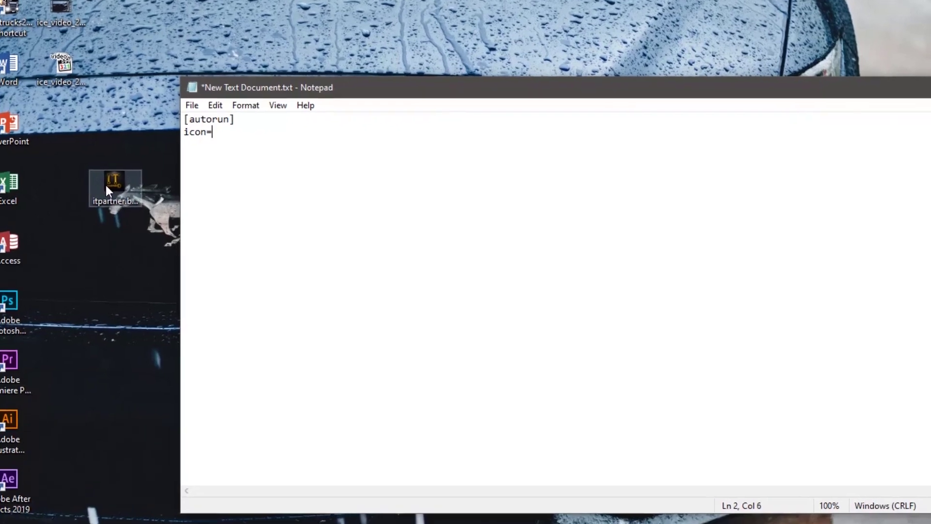
pyautogui.rightClick(85, 187)
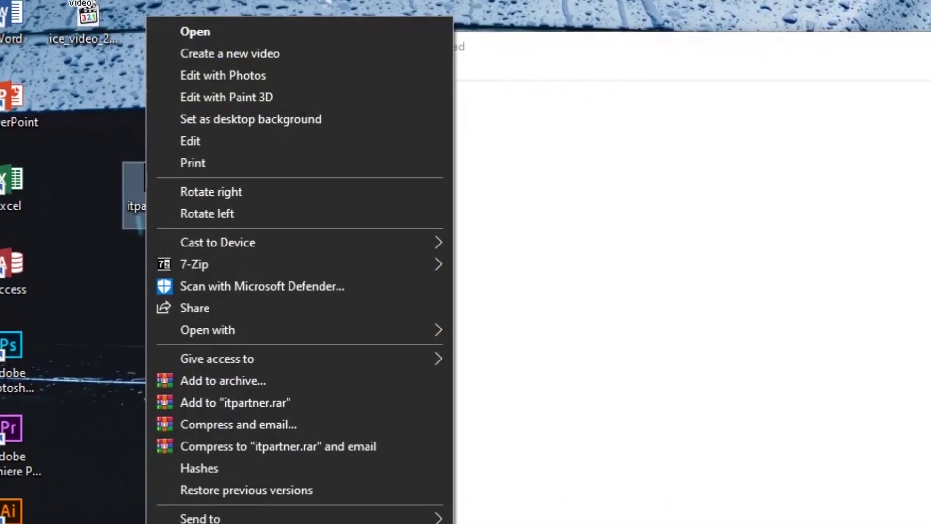
# - Copy the bitmap's name 'itpartner' and paste it after icon=, adding the .bmp extension
pyautogui.press('m')
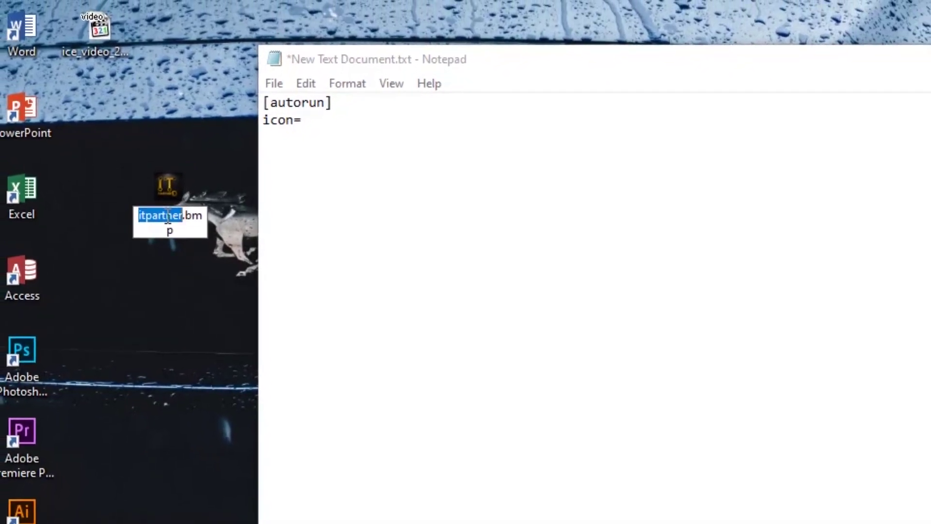
pyautogui.rightClick(168, 216)
pyautogui.click(181, 275)
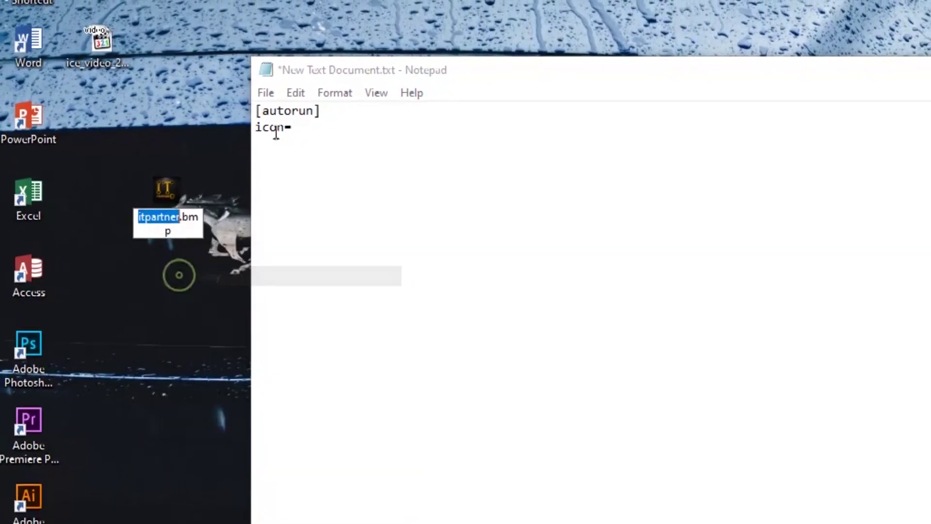
pyautogui.rightClick(293, 127)
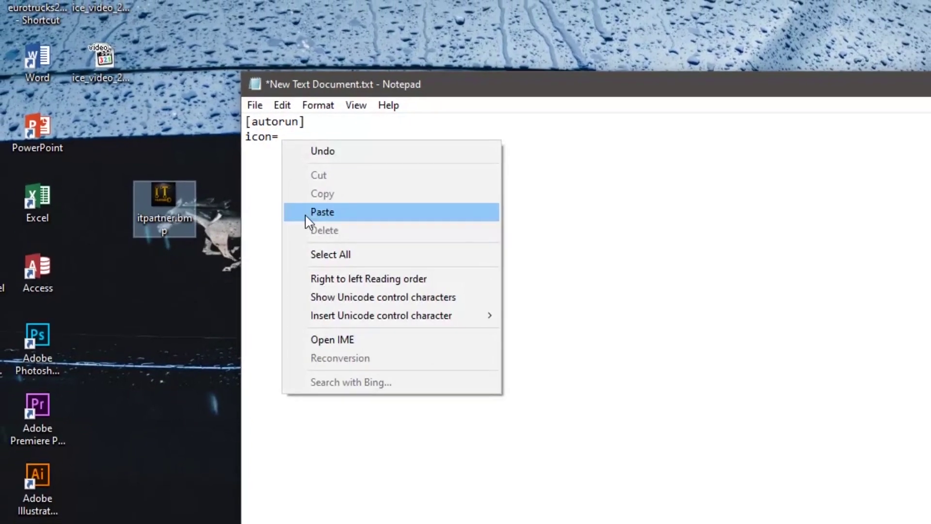
pyautogui.click(318, 207)
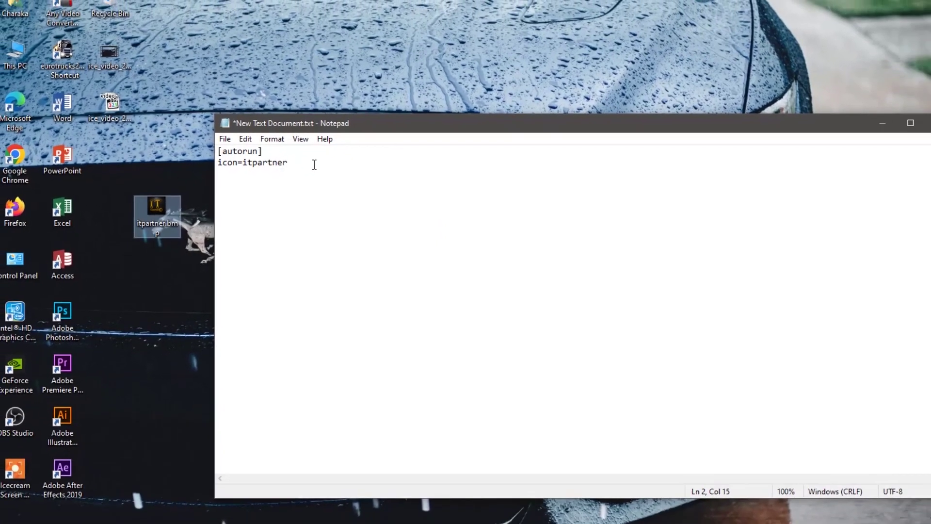
pyautogui.write('.')
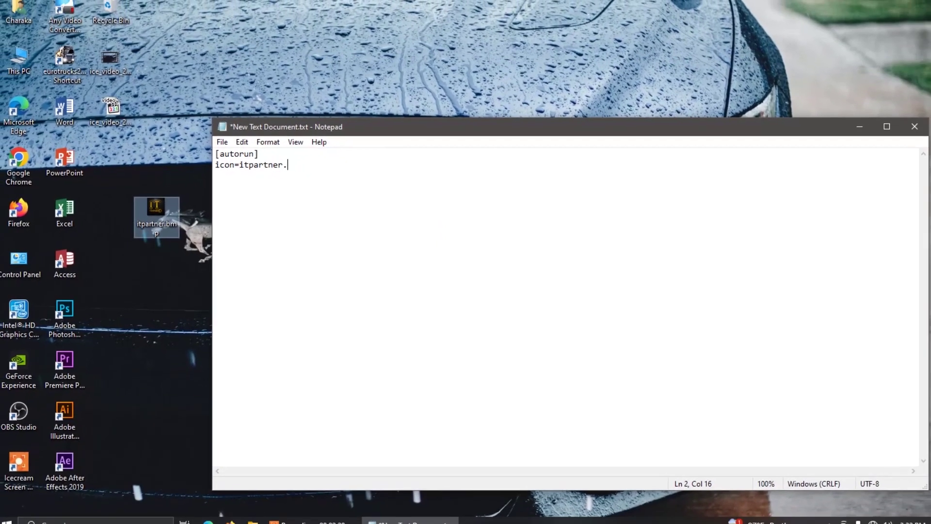
pyautogui.write('bmp')
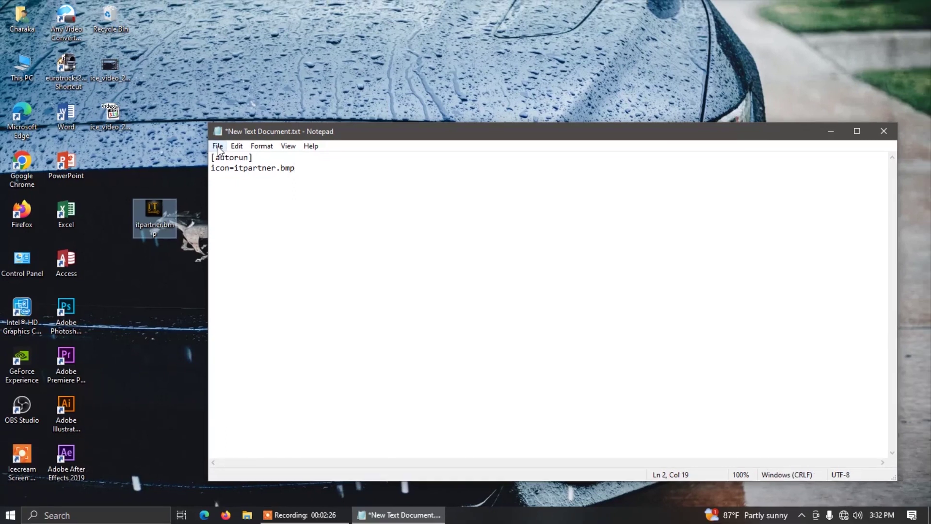
pyautogui.click(217, 146)
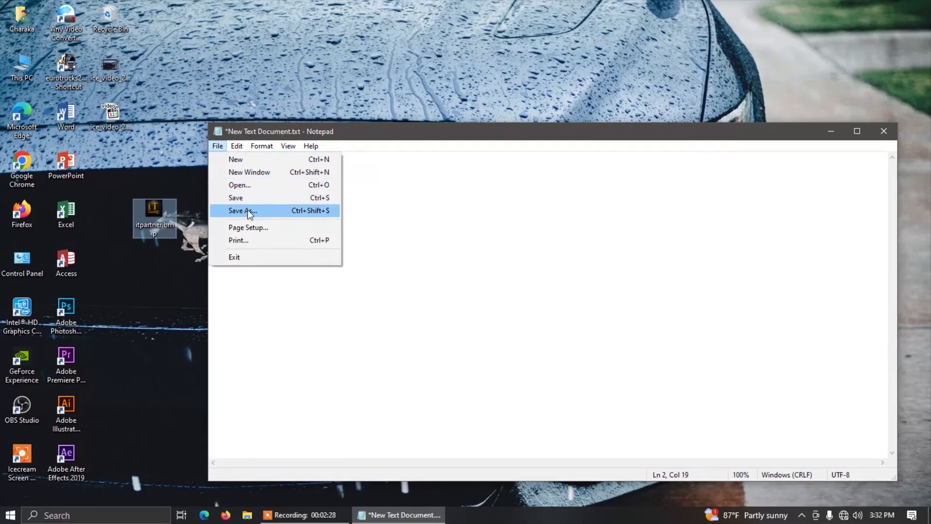
# - Save the text to the Desktop as autorun.inf with Save as type All Files (*.*)
pyautogui.click(264, 212)
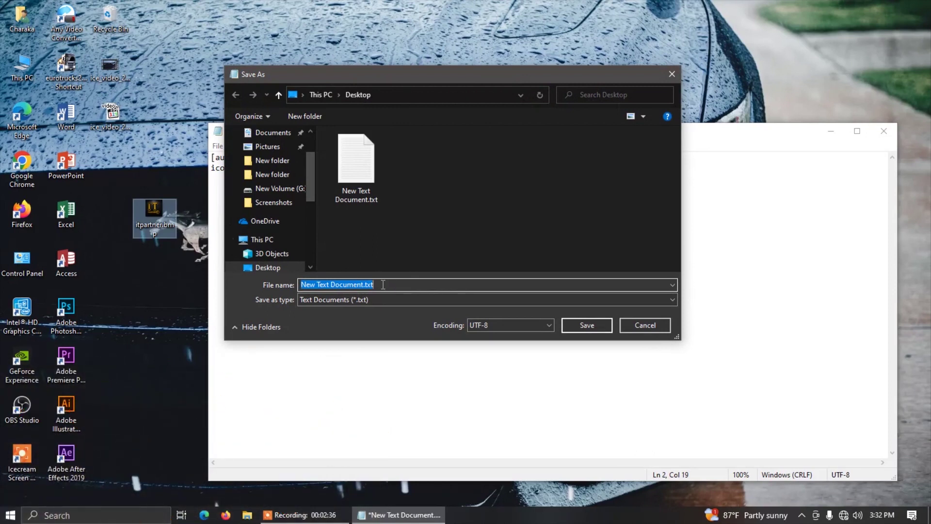
pyautogui.press('BackSpace')
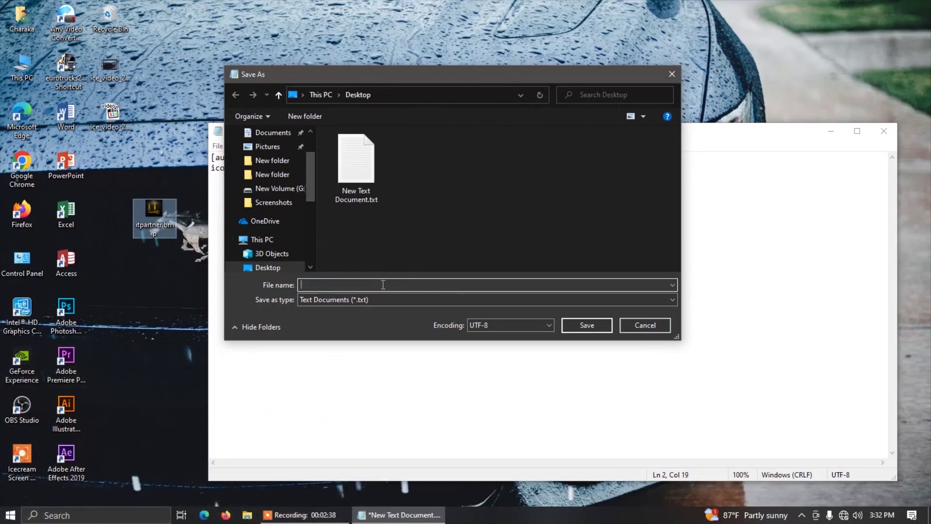
pyautogui.write('autorun.inf')
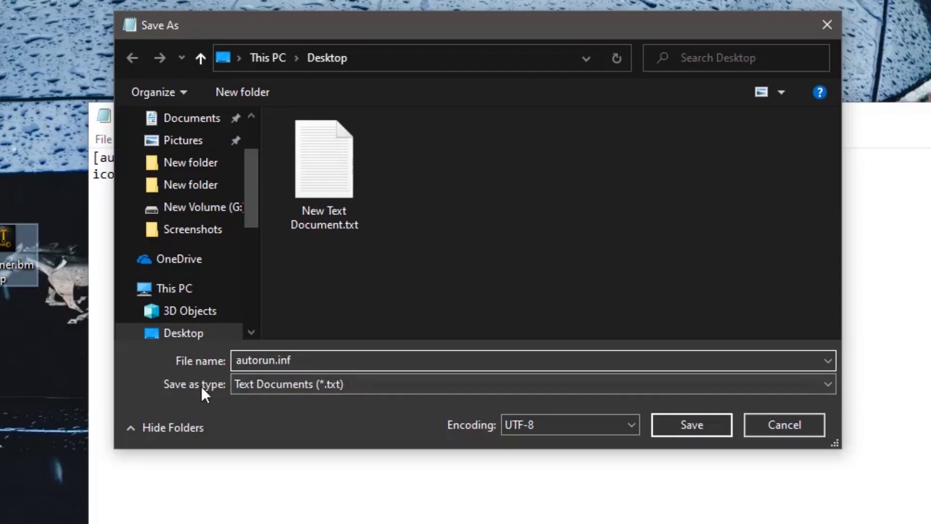
pyautogui.click(260, 384)
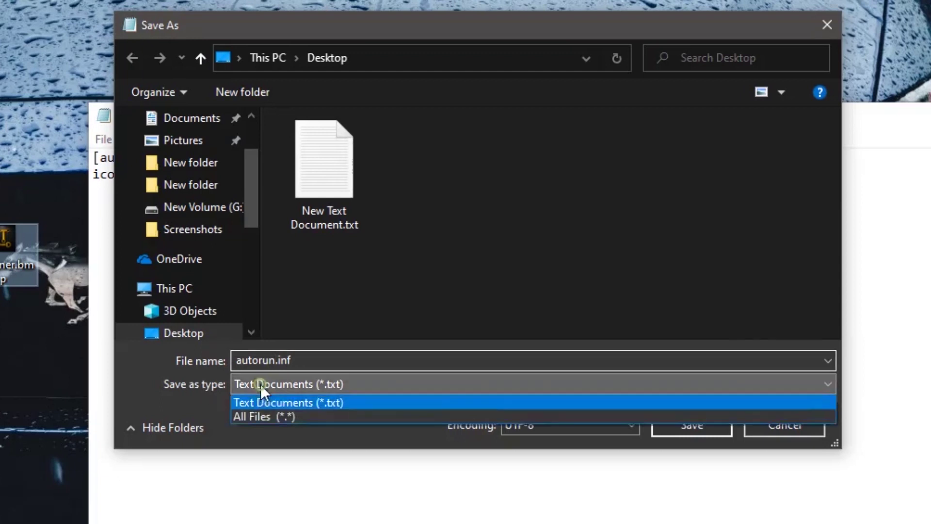
pyautogui.click(271, 417)
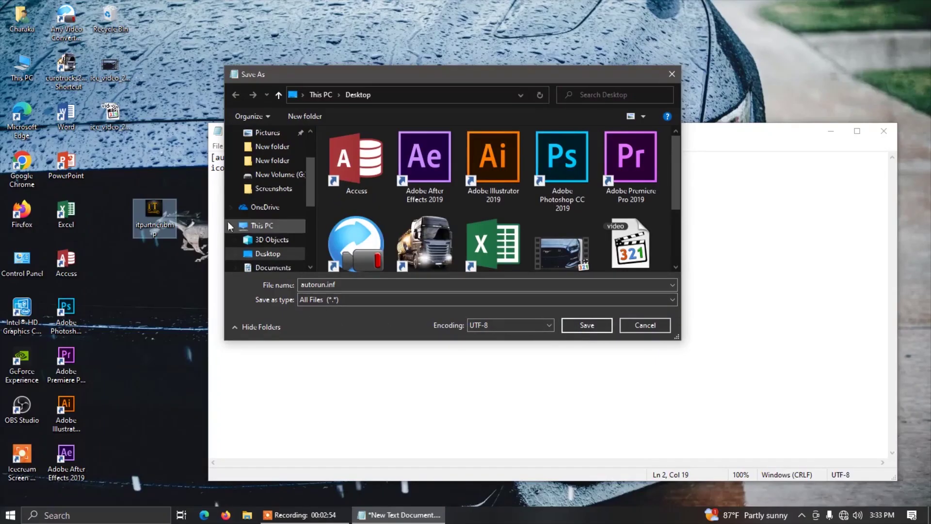
pyautogui.click(601, 324)
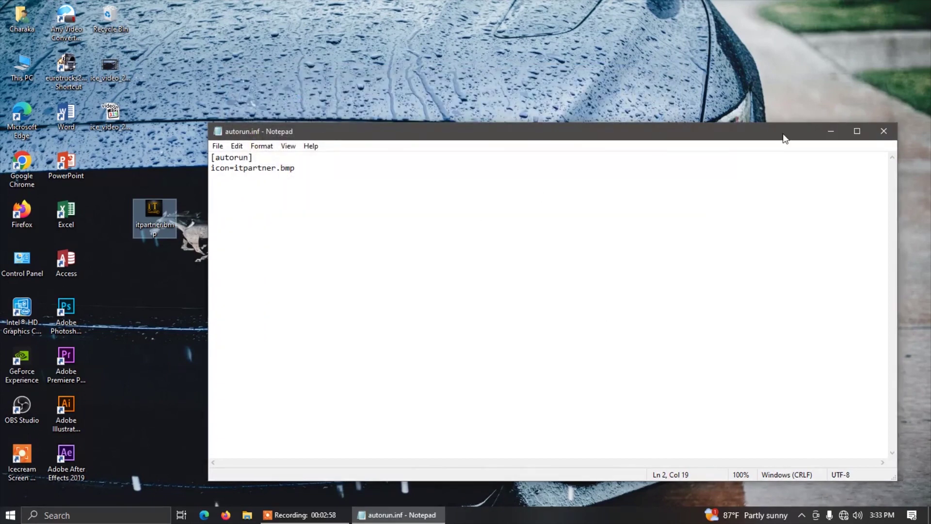
# - Close Notepad and delete the leftover New Text Document
pyautogui.click(892, 130)
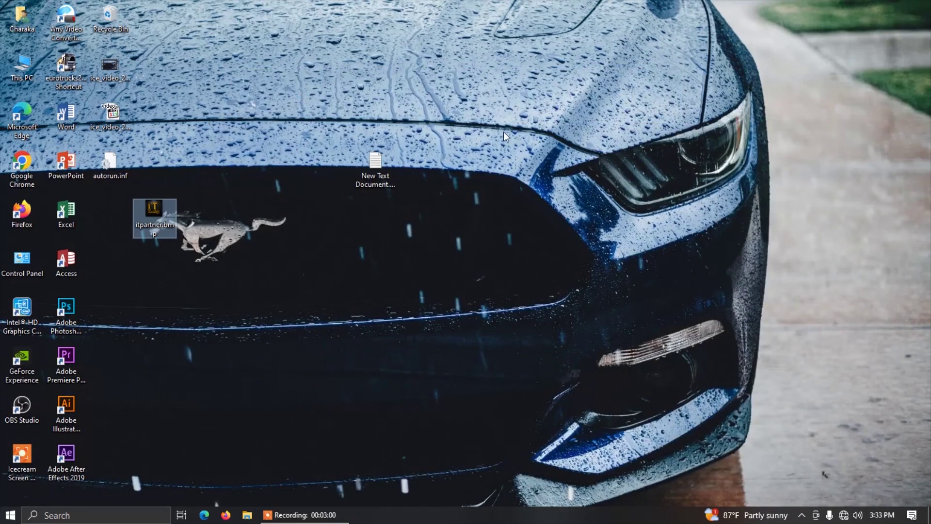
pyautogui.click(371, 160)
pyautogui.press('Delete')
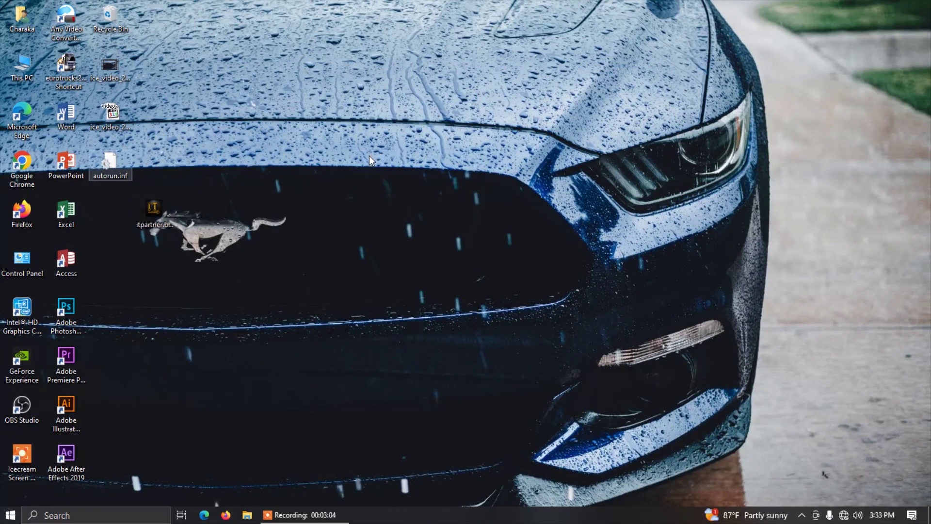
# - Place autorun.inf below itpartner.bmp and copy both files
pyautogui.moveTo(123, 175)
pyautogui.mouseDown()
pyautogui.moveTo(191, 276)
pyautogui.moveTo(166, 250)
pyautogui.mouseUp()
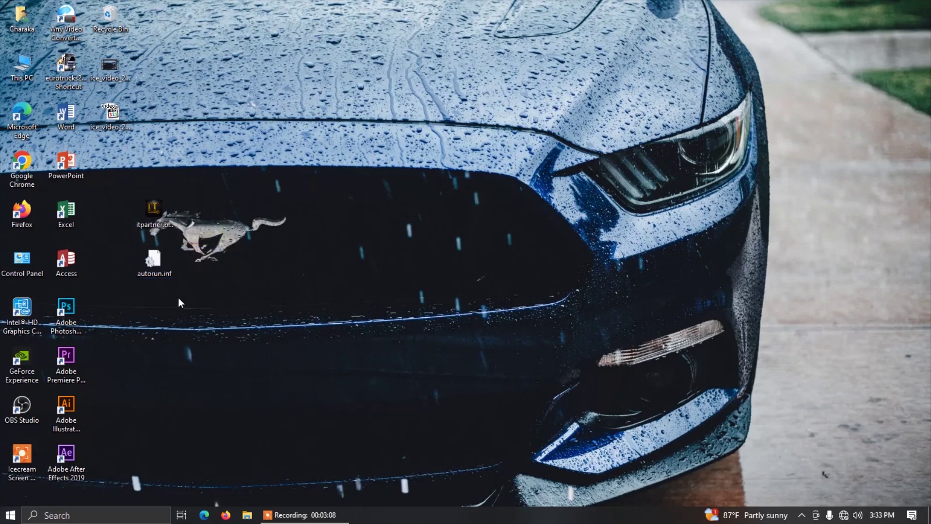
pyautogui.moveTo(224, 166); pyautogui.dragTo(150, 274)
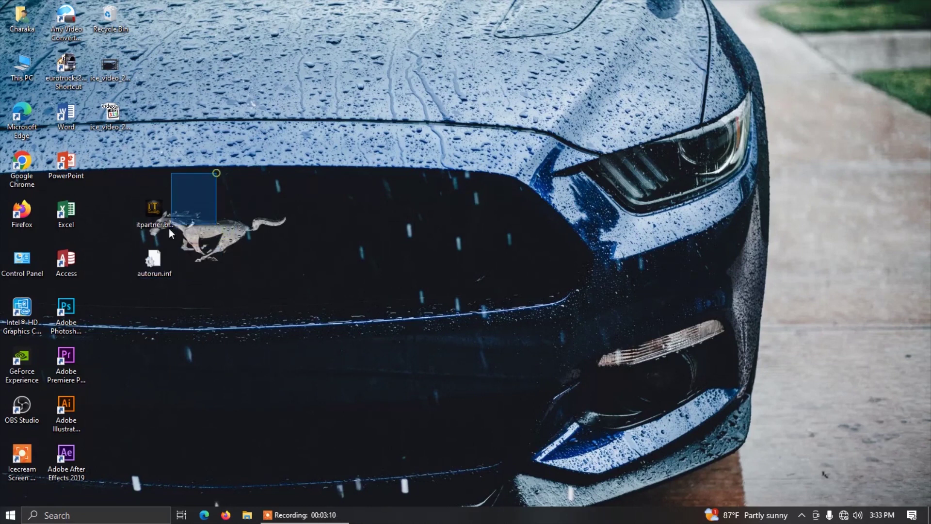
pyautogui.rightClick(153, 264)
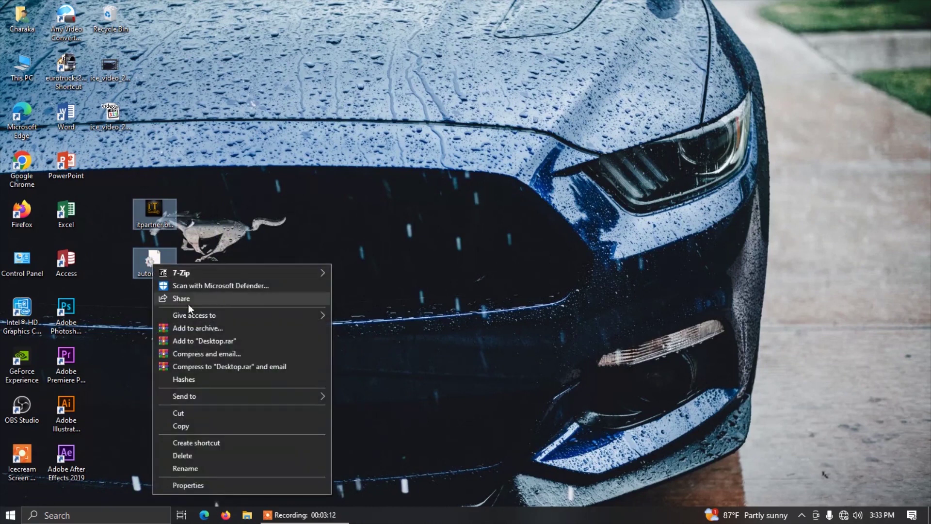
pyautogui.click(182, 422)
# - Paste autorun.inf and itpartner.bmp onto Pendrive (Z:)
pyautogui.doubleClick(23, 68)
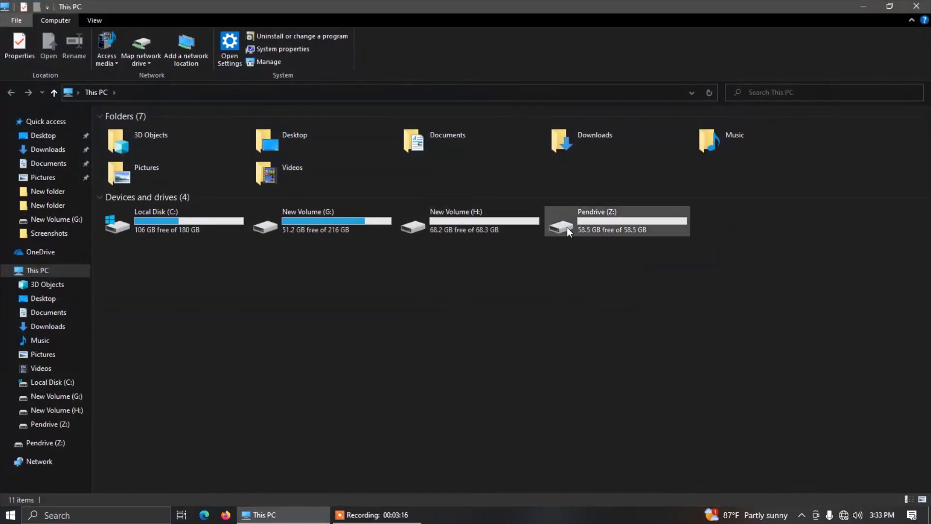
pyautogui.doubleClick(568, 232)
pyautogui.rightClick(284, 189)
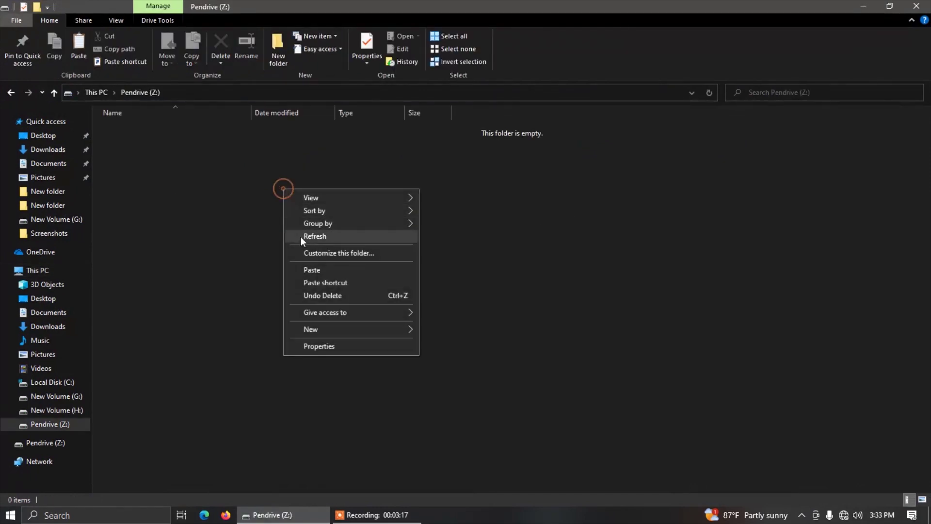
pyautogui.click(310, 270)
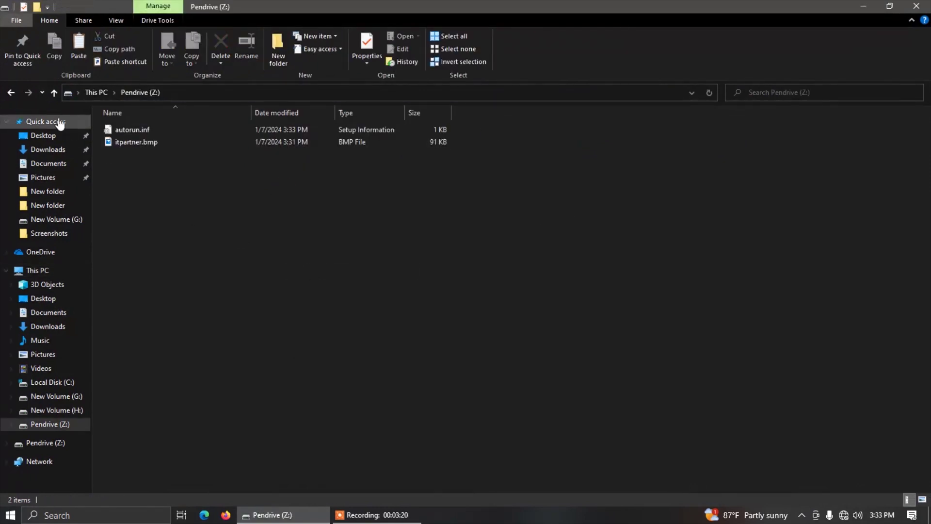
# - Eject Pendrive (Z:), reinsert it, and open it again
pyautogui.click(15, 96)
pyautogui.rightClick(556, 219)
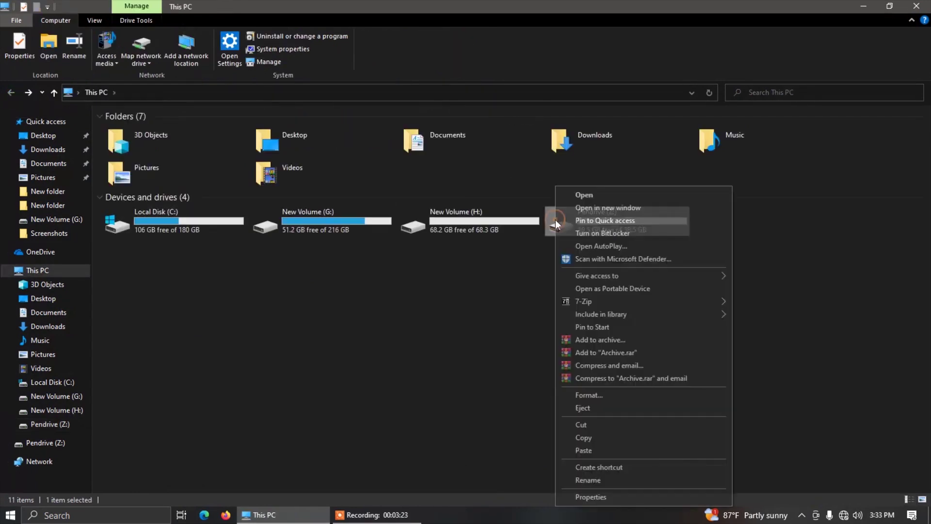
pyautogui.click(593, 407)
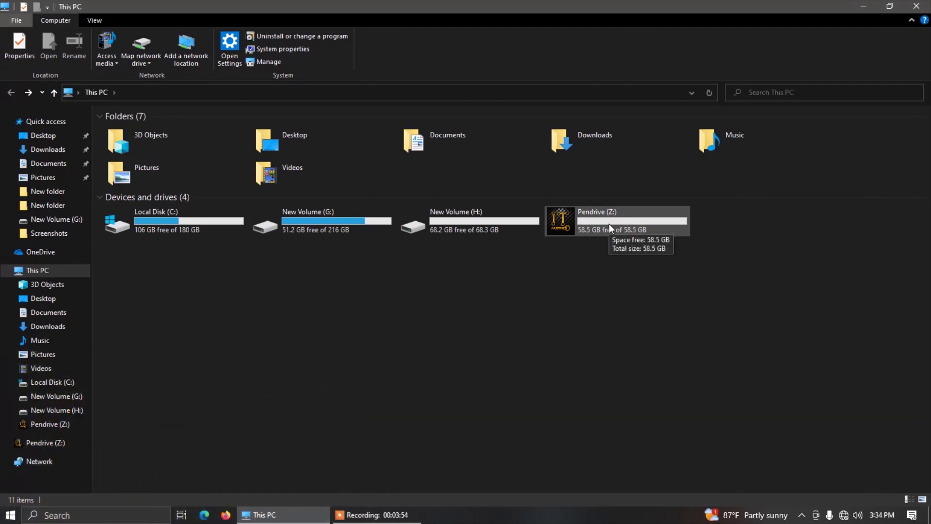
pyautogui.doubleClick(616, 216)
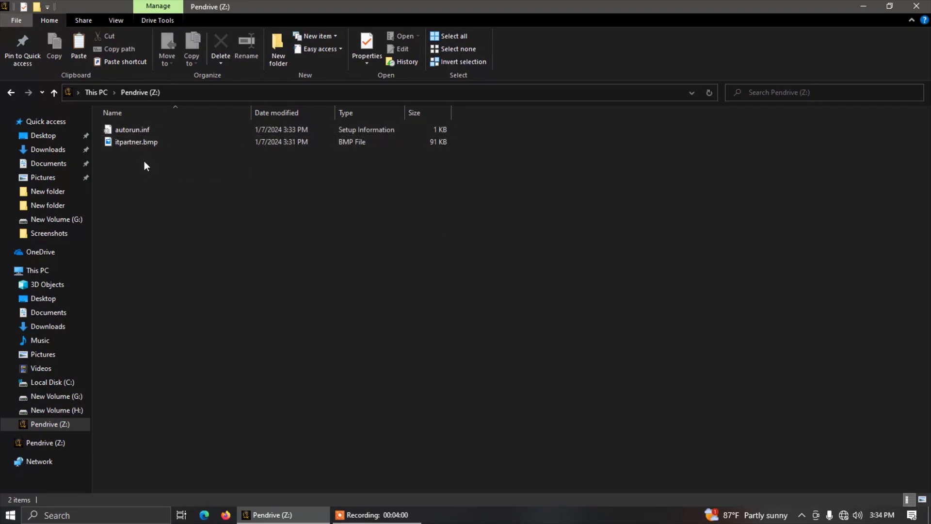
# - Set autorun.inf and itpartner.bmp on the pen drive to Hidden through Properties
pyautogui.moveTo(144, 161); pyautogui.dragTo(184, 132)
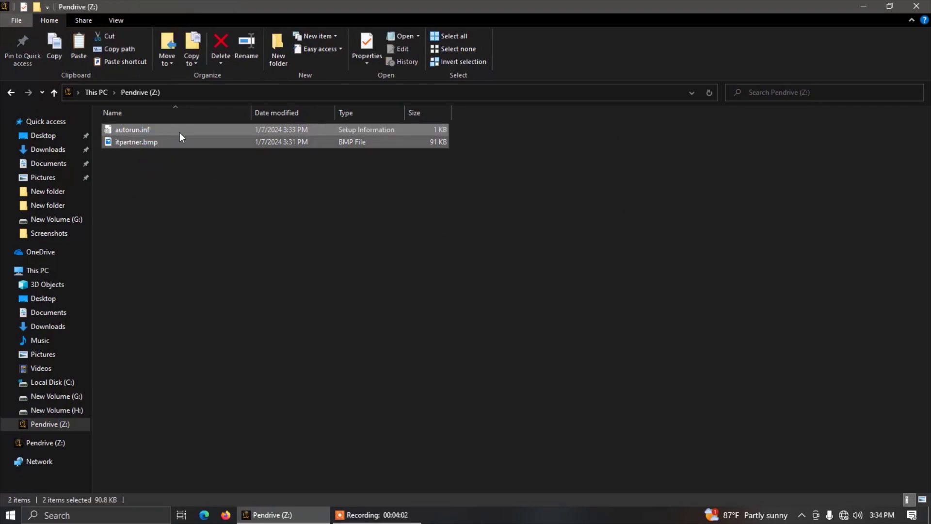
pyautogui.rightClick(180, 133)
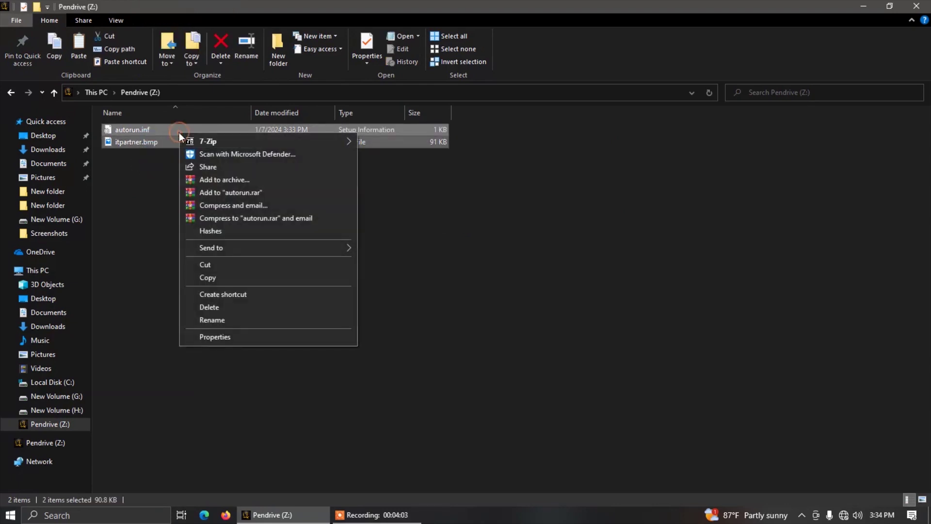
pyautogui.click(220, 336)
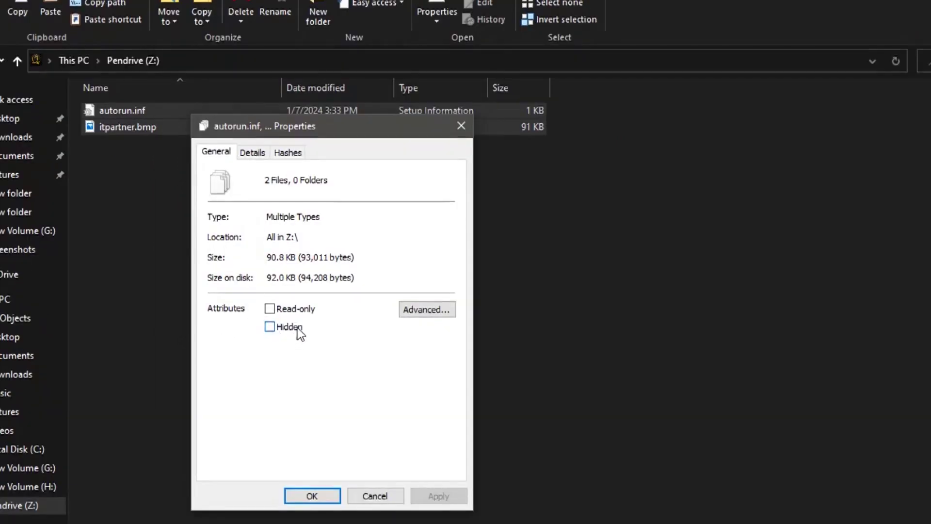
pyautogui.click(272, 331)
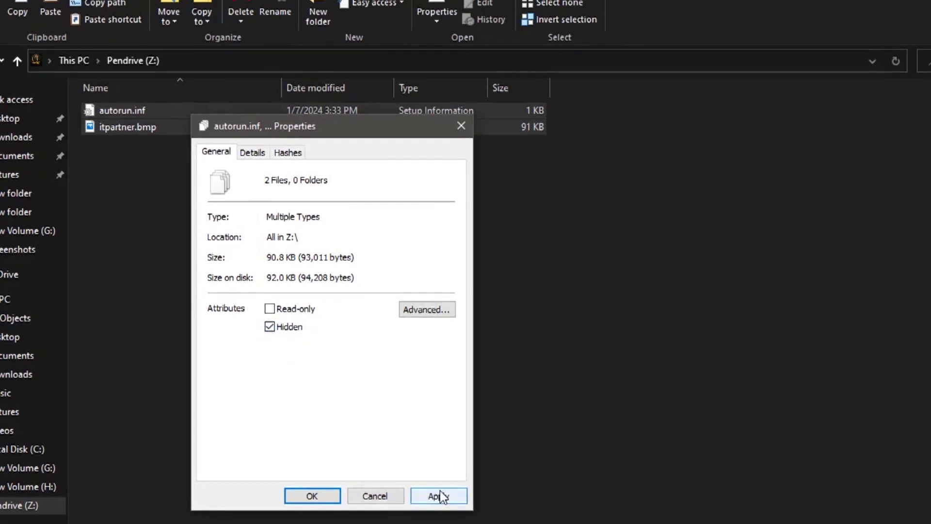
pyautogui.click(439, 496)
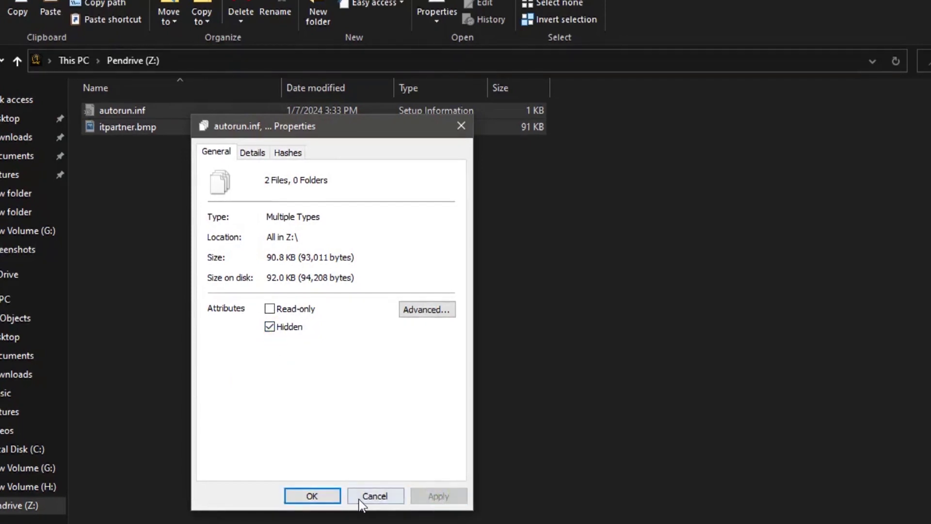
pyautogui.click(313, 495)
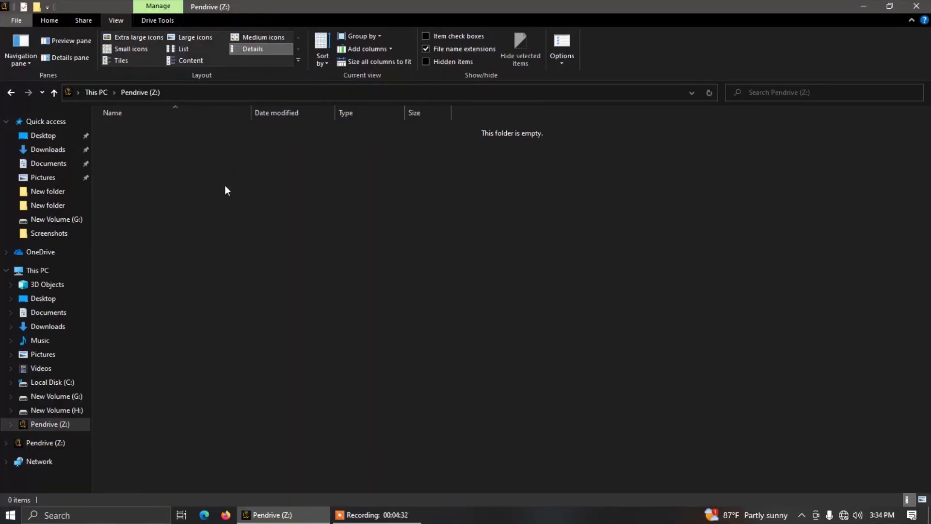
# - Return to This PC and deselect Pendrive (Z:) to view its IT Partner logo icon
pyautogui.click(8, 91)
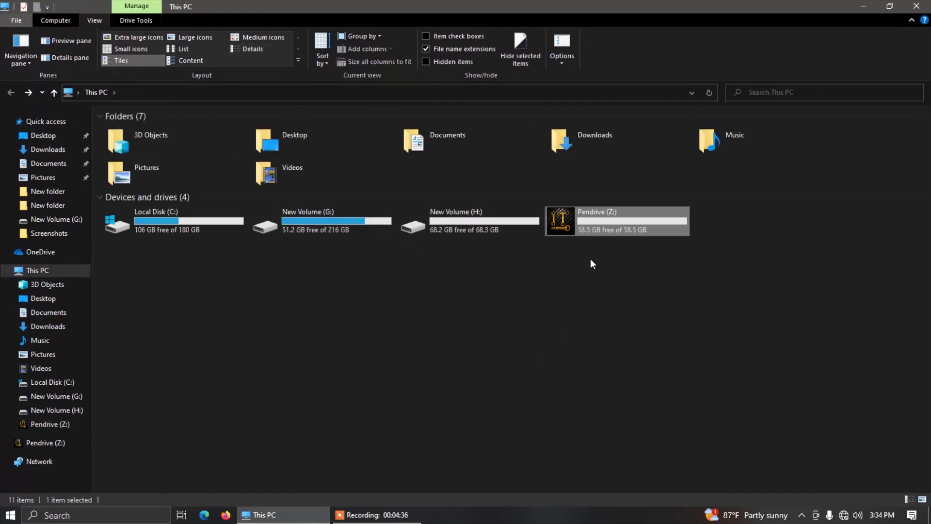
pyautogui.click(603, 275)
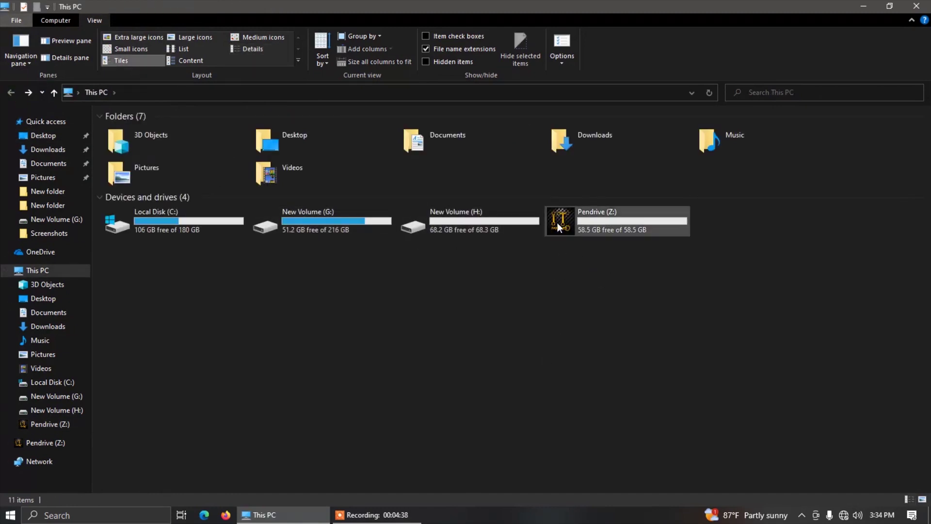